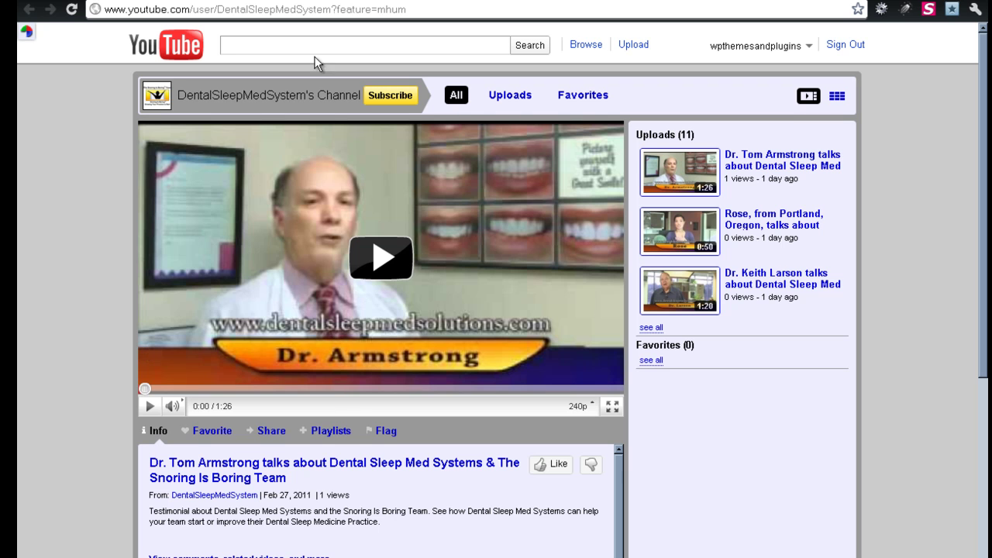
- Open the "What is sleep apnea.wmv" video from the channel's full uploads list and pause it on its own watch page
{"action": "left_click", "coordinate": [518, 1]}
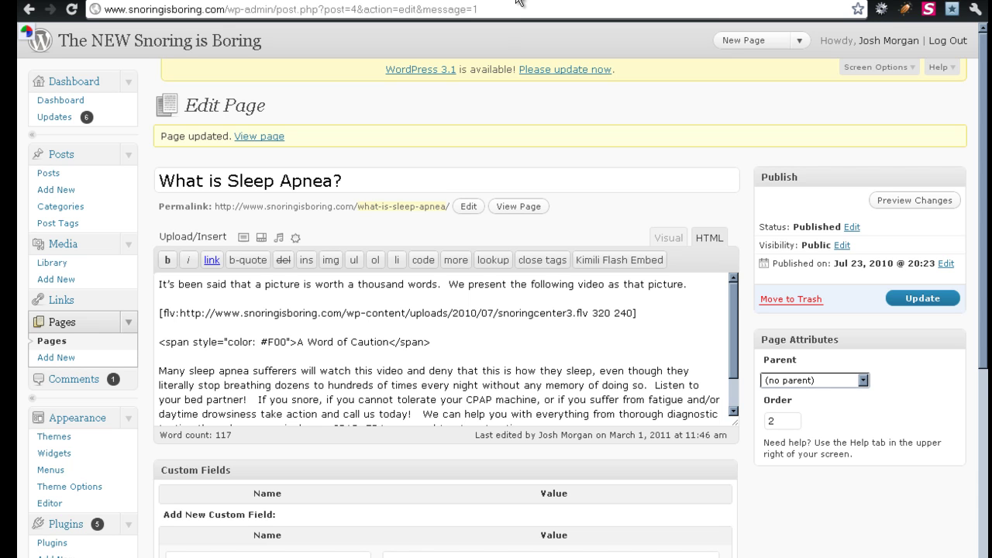
{"action": "left_click", "coordinate": [638, 3]}
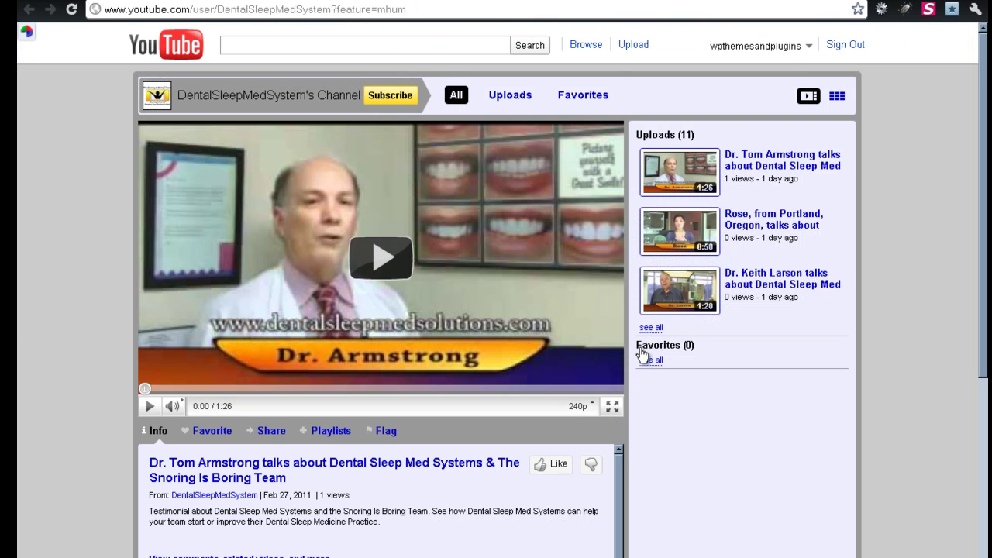
{"action": "left_click", "coordinate": [651, 329]}
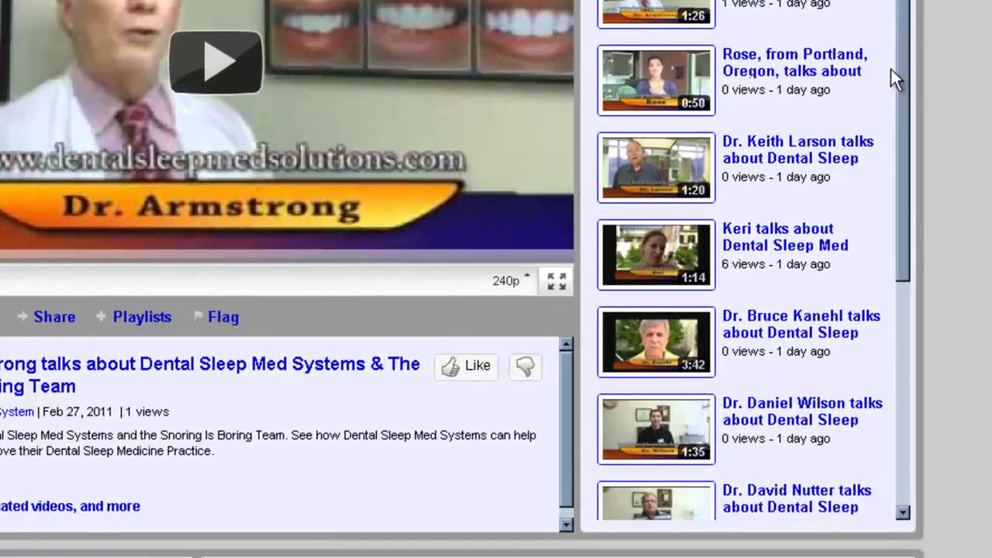
{"action": "left_click_drag", "start_coordinate": [896, 66], "coordinate": [896, 367]}
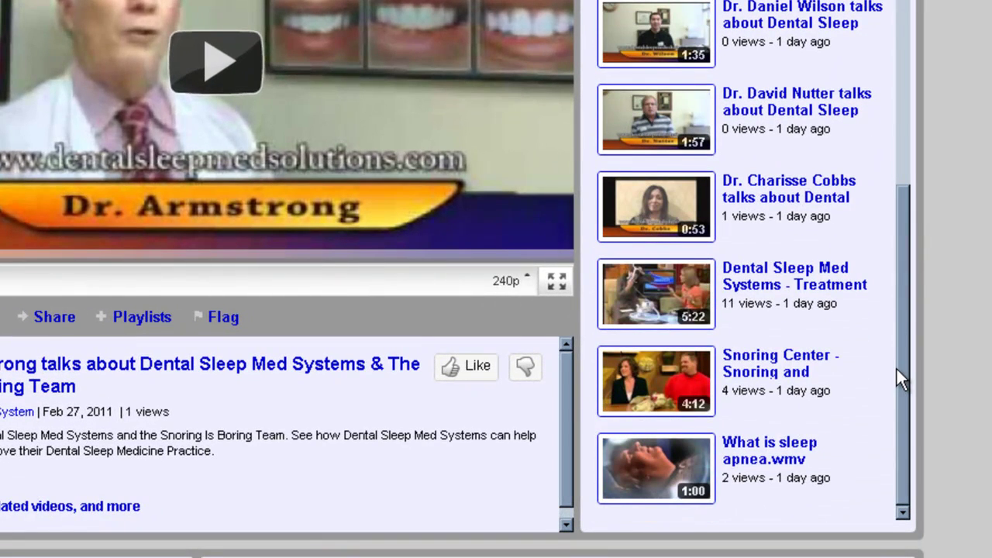
{"action": "left_click", "coordinate": [748, 457]}
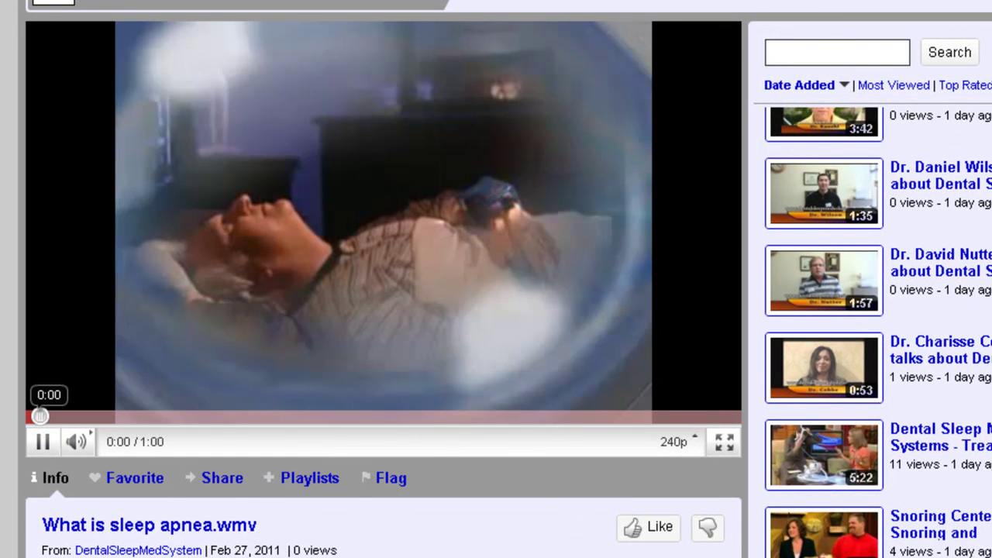
{"action": "left_click", "coordinate": [38, 442]}
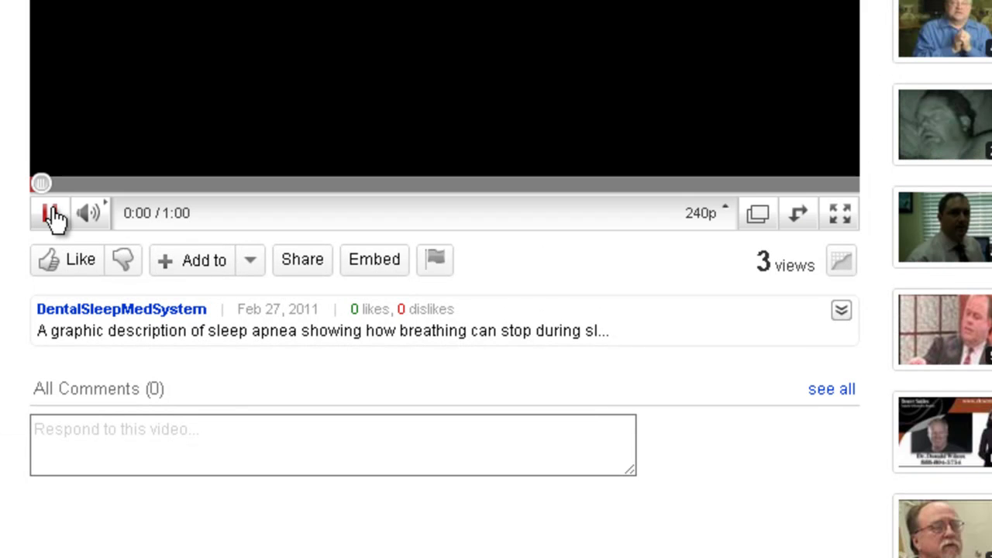
{"action": "left_click", "coordinate": [51, 217]}
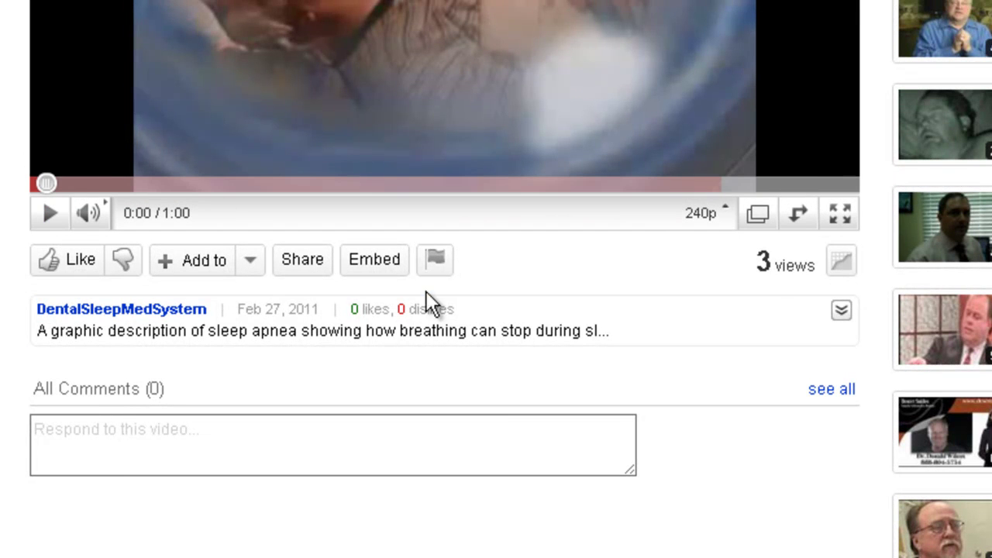
- Display the video's embed code, choose the 640 × 510 size, and cut the generated iframe code to the clipboard
{"action": "left_click", "coordinate": [385, 262]}
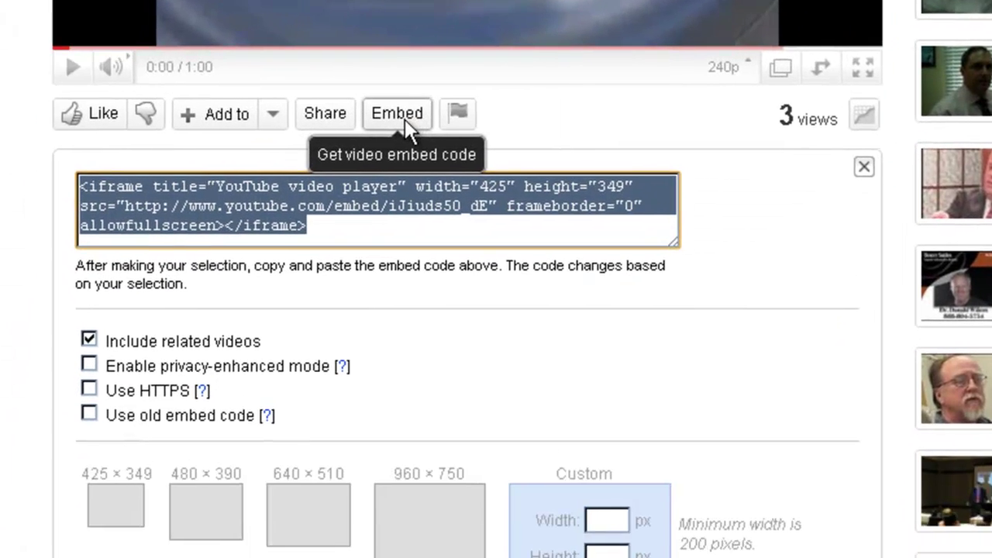
{"action": "scroll", "coordinate": [285, 250], "scroll_direction": "down", "scroll_amount": 3}
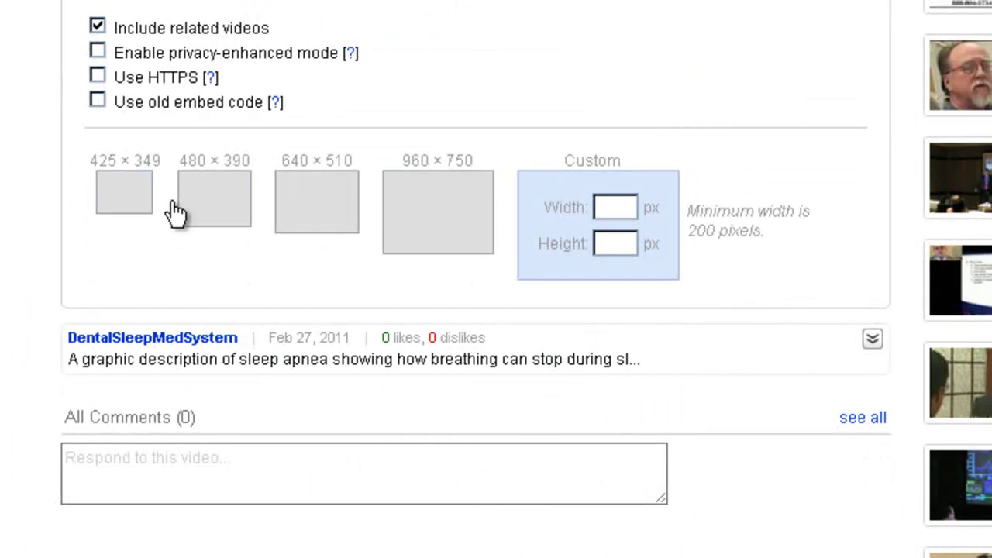
{"action": "left_click", "coordinate": [574, 227]}
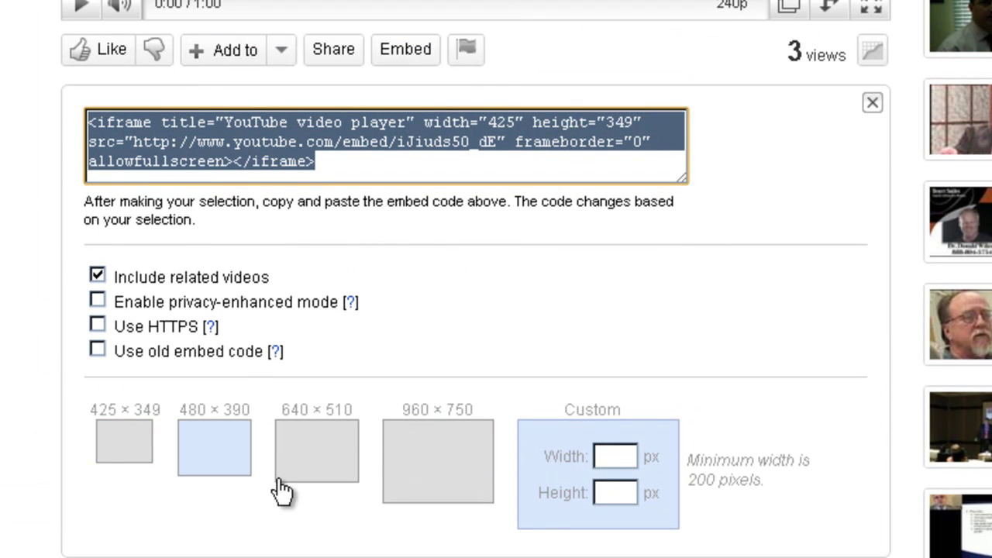
{"action": "left_click", "coordinate": [324, 464]}
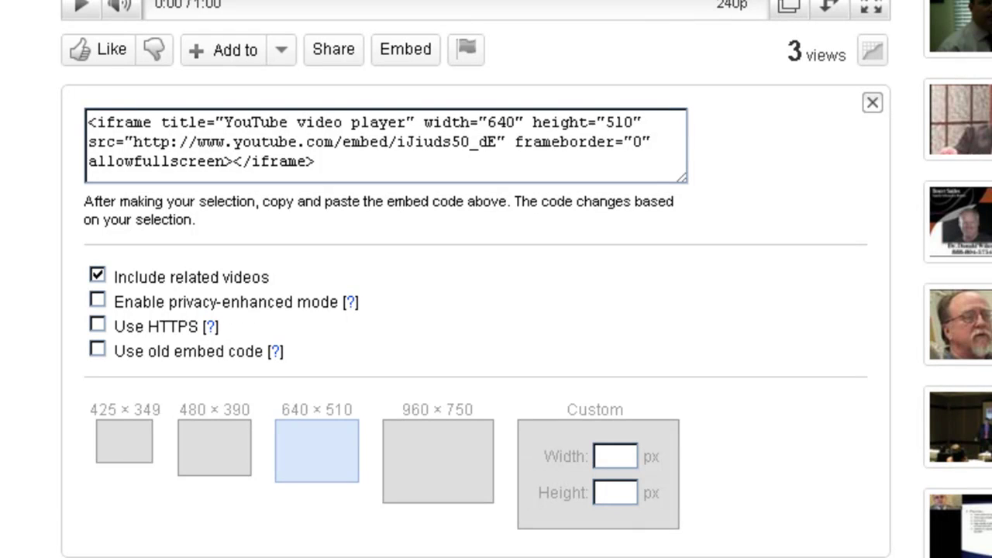
{"action": "left_click", "coordinate": [354, 159]}
{"action": "key", "text": "ctrl+c"}
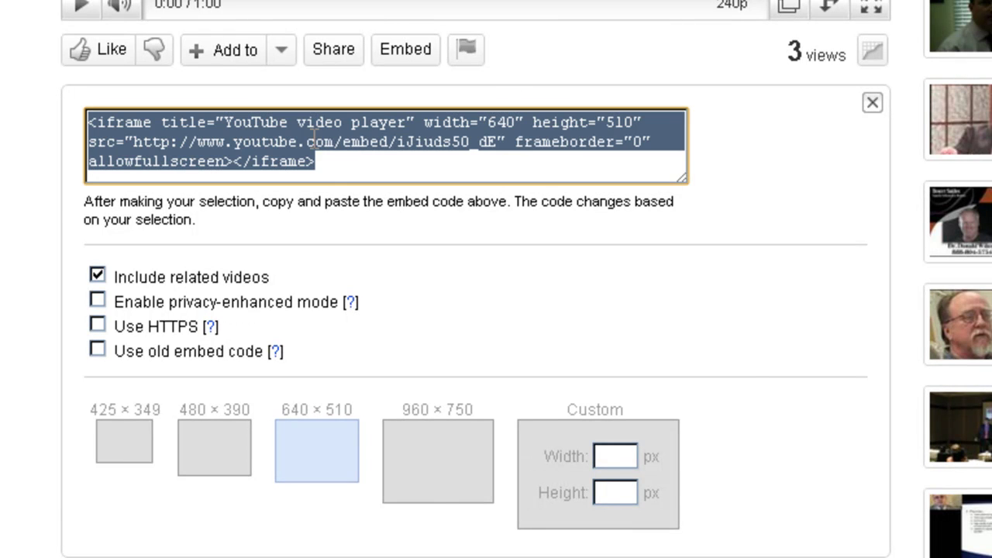
{"action": "right_click", "coordinate": [314, 138]}
{"action": "left_click", "coordinate": [391, 220]}
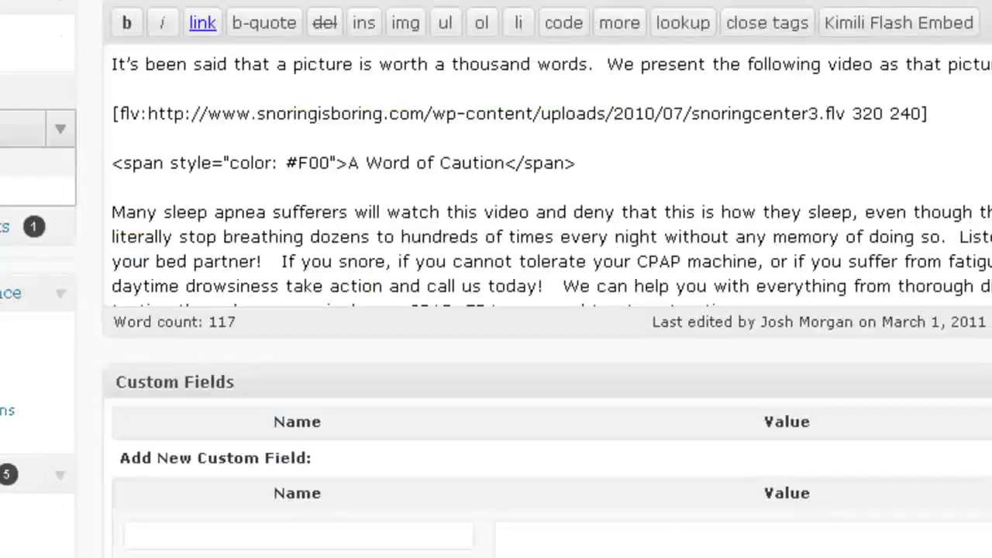
- Replace the flv shortcode in the "What is Sleep Apnea?" page's HTML with the 640 × 510 YouTube iframe code and update the page
{"action": "left_click_drag", "start_coordinate": [948, 108], "coordinate": [235, 121]}
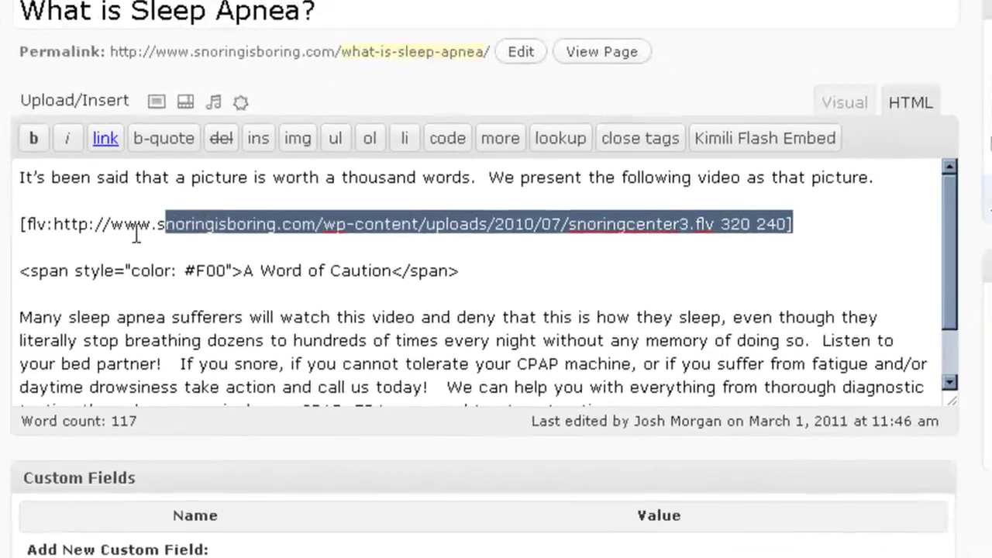
{"action": "left_click_drag", "start_coordinate": [135, 232], "coordinate": [14, 218]}
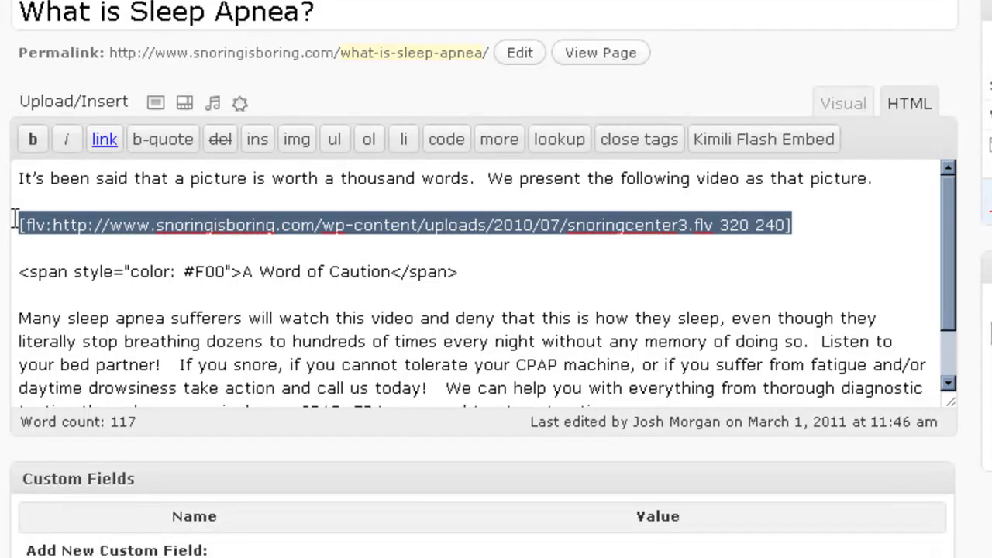
{"action": "key", "text": "Delete"}
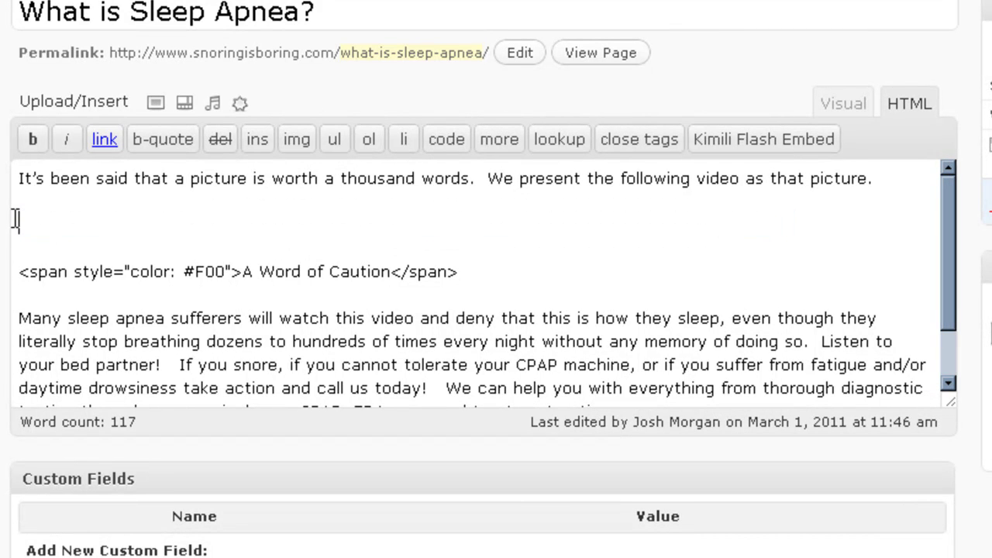
{"action": "right_click", "coordinate": [14, 219]}
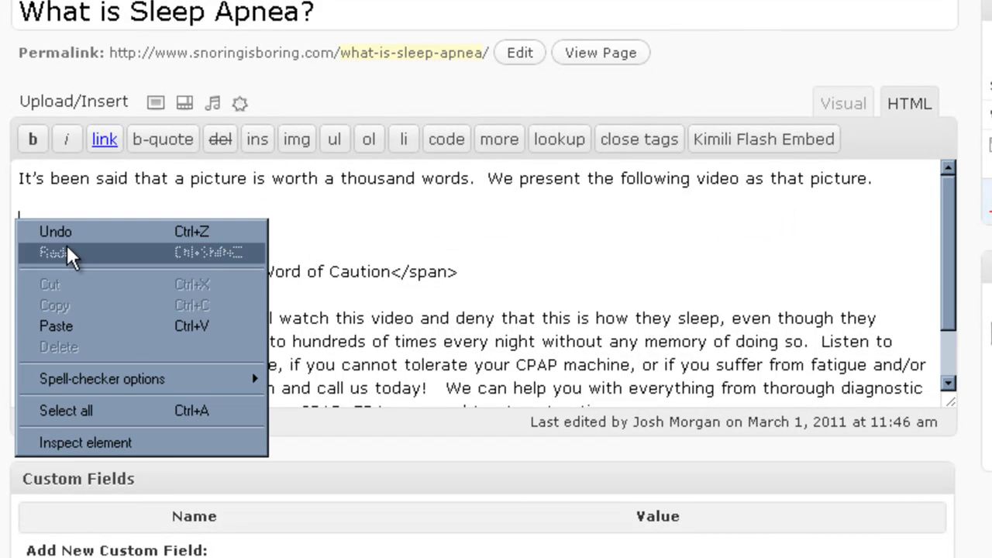
{"action": "left_click", "coordinate": [103, 319]}
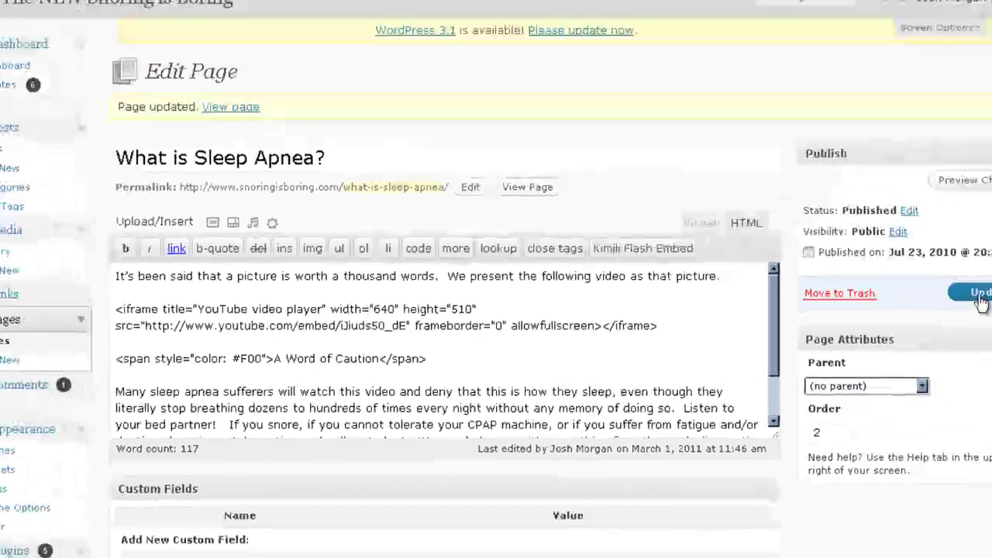
{"action": "left_click", "coordinate": [924, 314]}
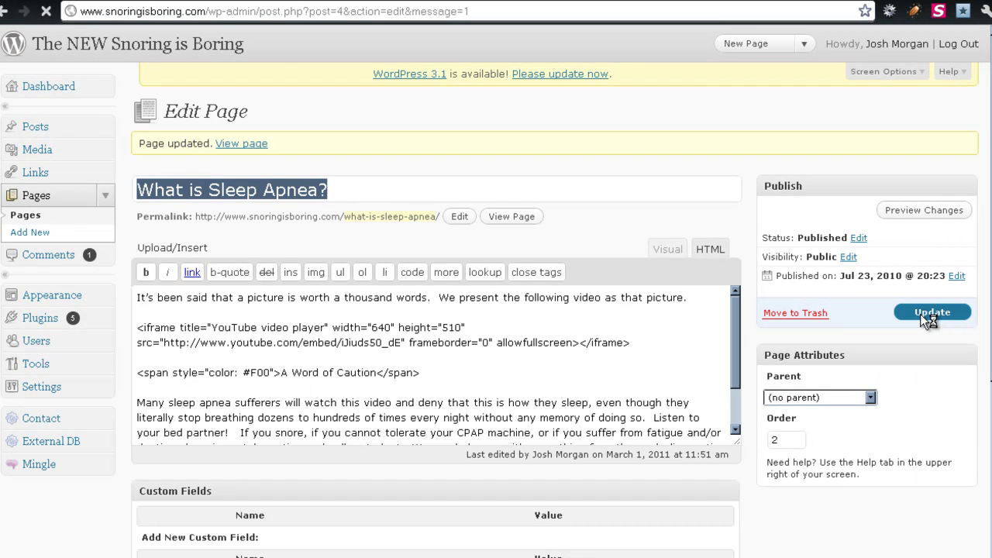
- View the live "What is Sleep Apnea?" page, reload it, and check how the embedded video fits the content area
{"action": "left_click", "coordinate": [241, 143]}
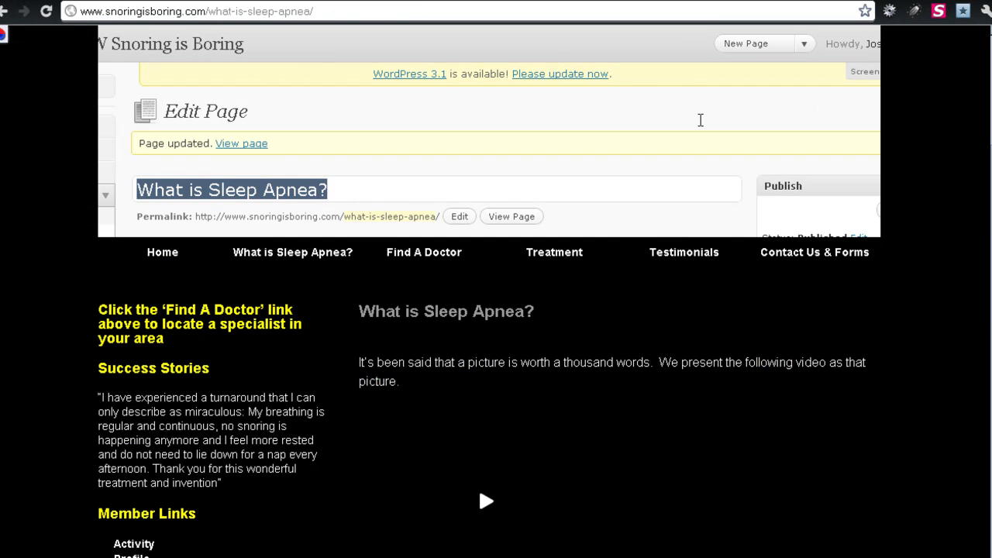
{"action": "left_click", "coordinate": [47, 11]}
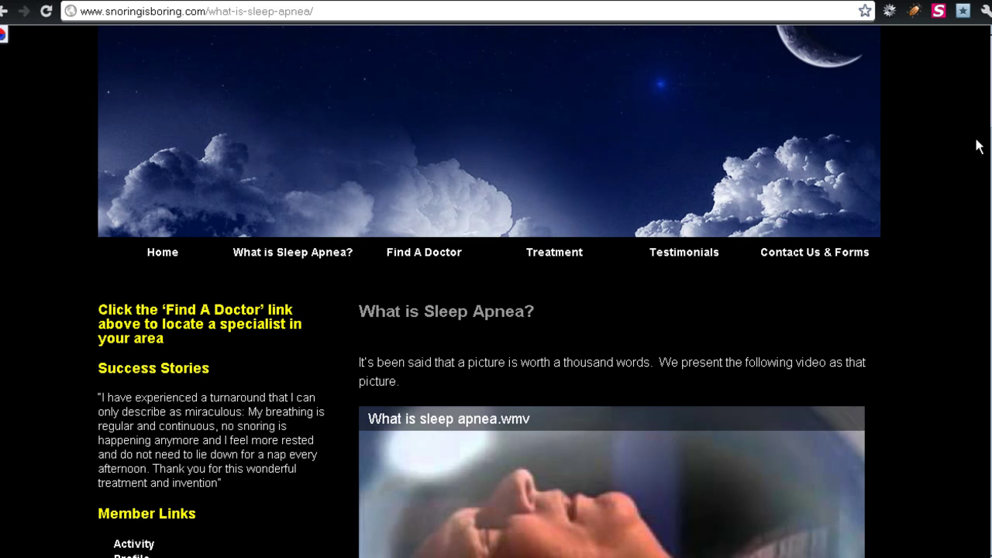
{"action": "scroll", "coordinate": [967, 172], "scroll_direction": "down", "scroll_amount": 5}
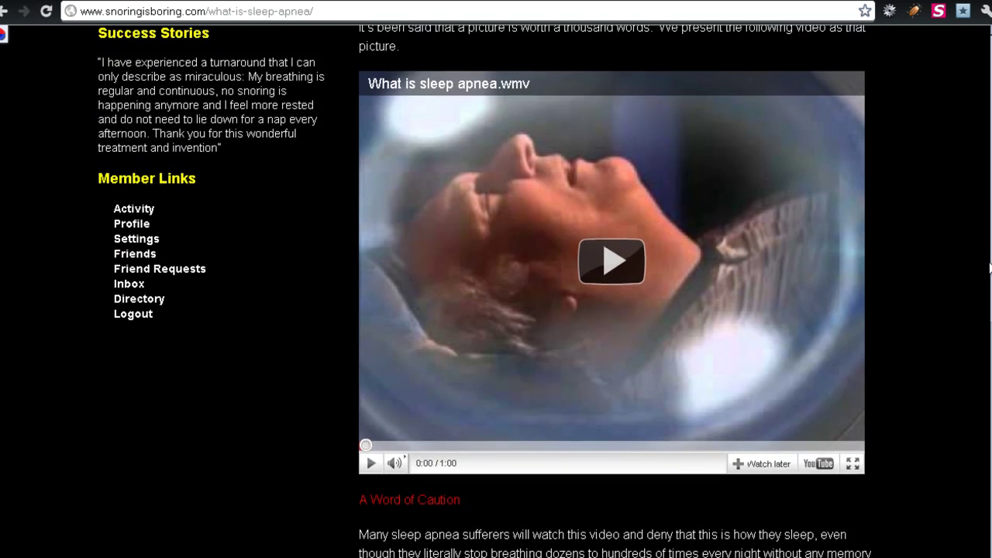
{"action": "scroll", "coordinate": [967, 172], "scroll_direction": "up", "scroll_amount": 4}
{"action": "scroll", "coordinate": [956, 150], "scroll_direction": "up", "scroll_amount": 1}
{"action": "scroll", "coordinate": [954, 139], "scroll_direction": "up", "scroll_amount": 1}
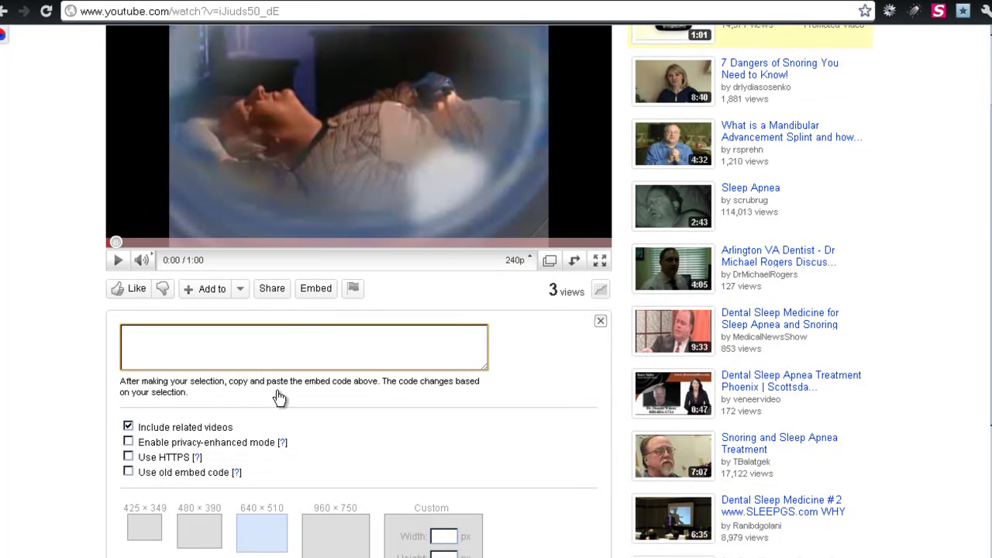
- Change the YouTube embed size to 480 × 390 and cut the new iframe code to the clipboard
{"action": "left_click", "coordinate": [200, 529]}
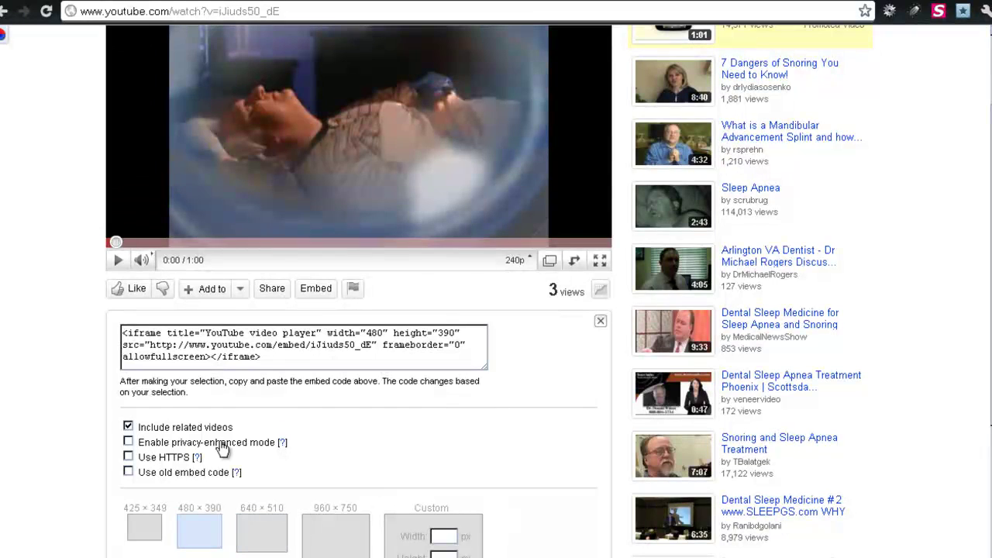
{"action": "left_click", "coordinate": [287, 349]}
{"action": "right_click", "coordinate": [287, 349]}
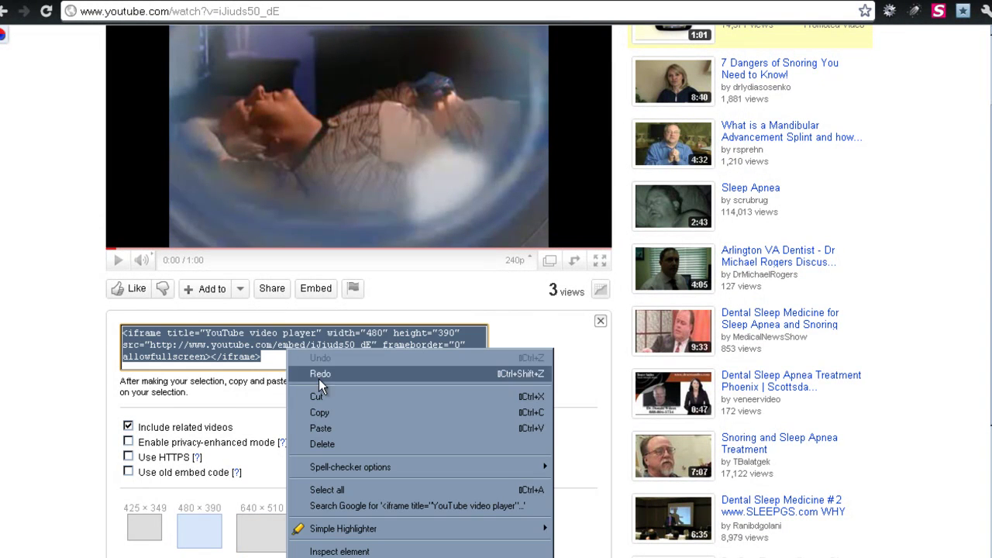
{"action": "left_click", "coordinate": [340, 397]}
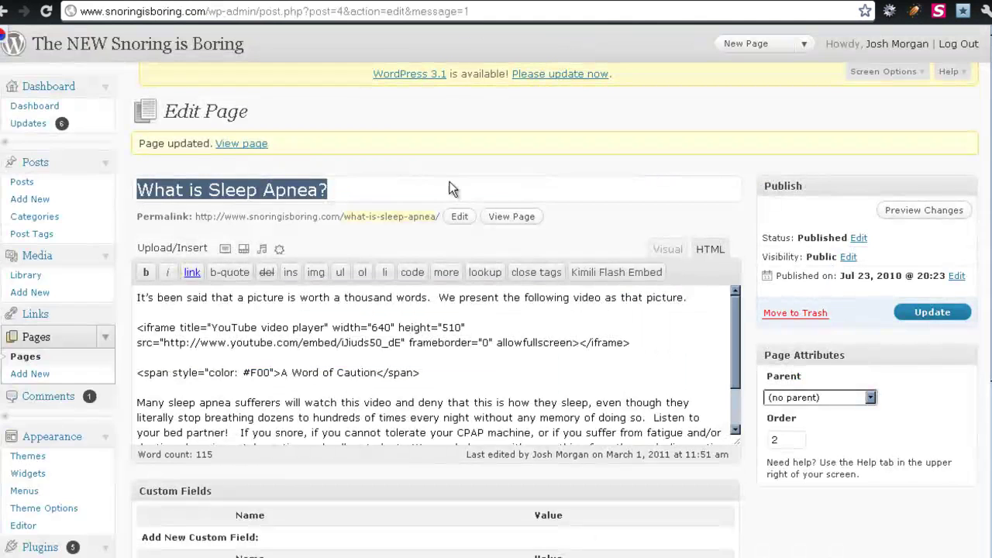
- Replace the 640 × 510 iframe in the WordPress page's HTML with the 480 × 390 code and update the page
{"action": "left_click_drag", "start_coordinate": [632, 343], "coordinate": [132, 324]}
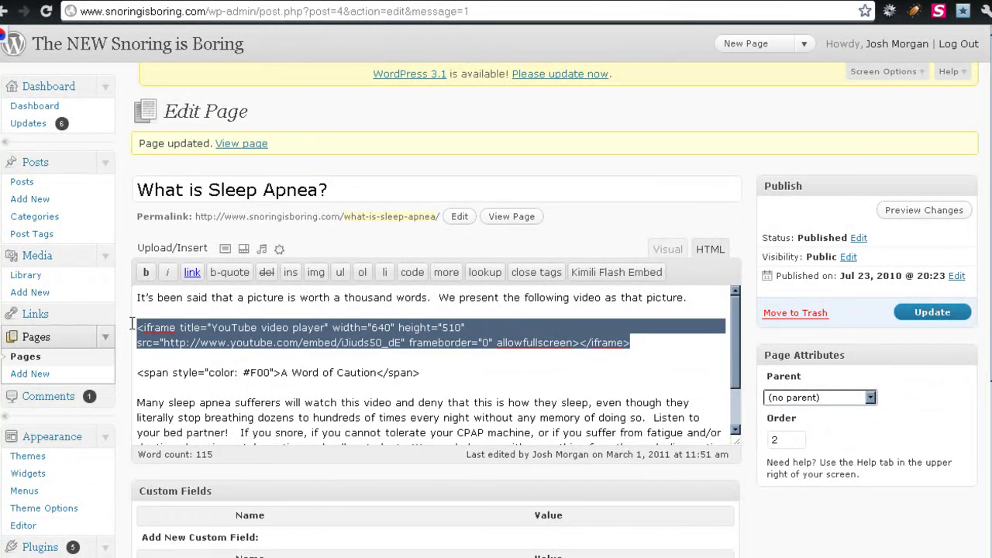
{"action": "key", "text": "Delete"}
{"action": "key", "text": "ctrl+v"}
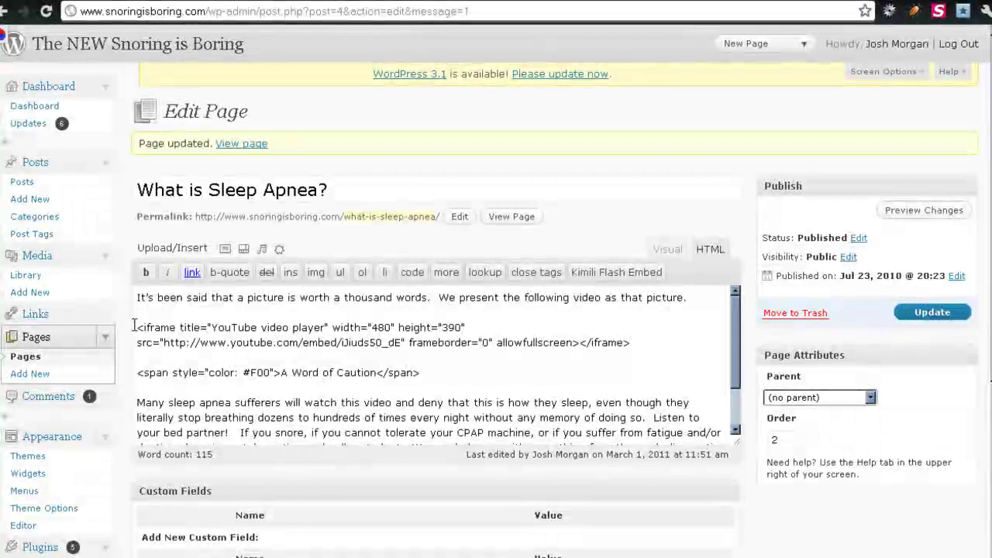
{"action": "left_click", "coordinate": [935, 313]}
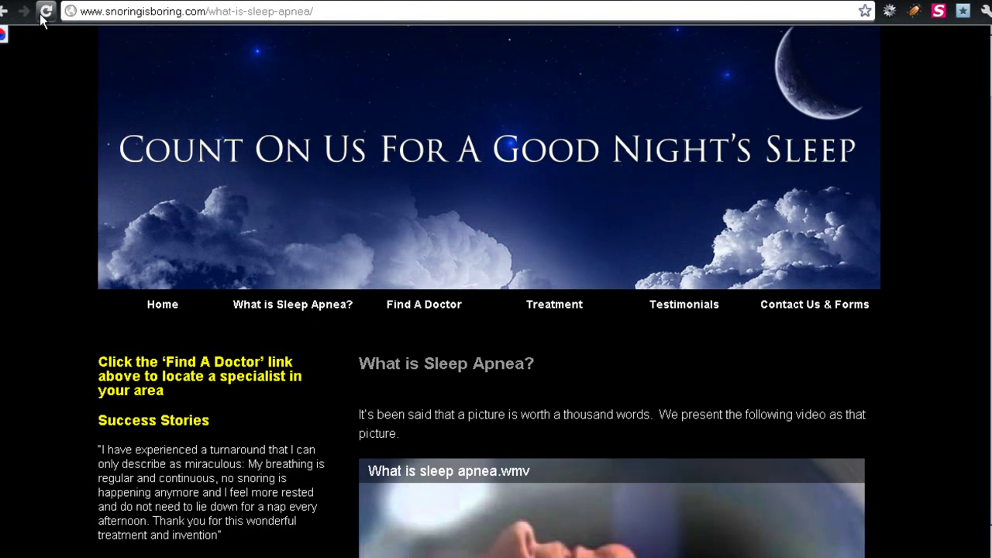
- Reload the live "What is Sleep Apnea?" page and test the resized embedded video by playing and pausing it
{"action": "left_click", "coordinate": [45, 12]}
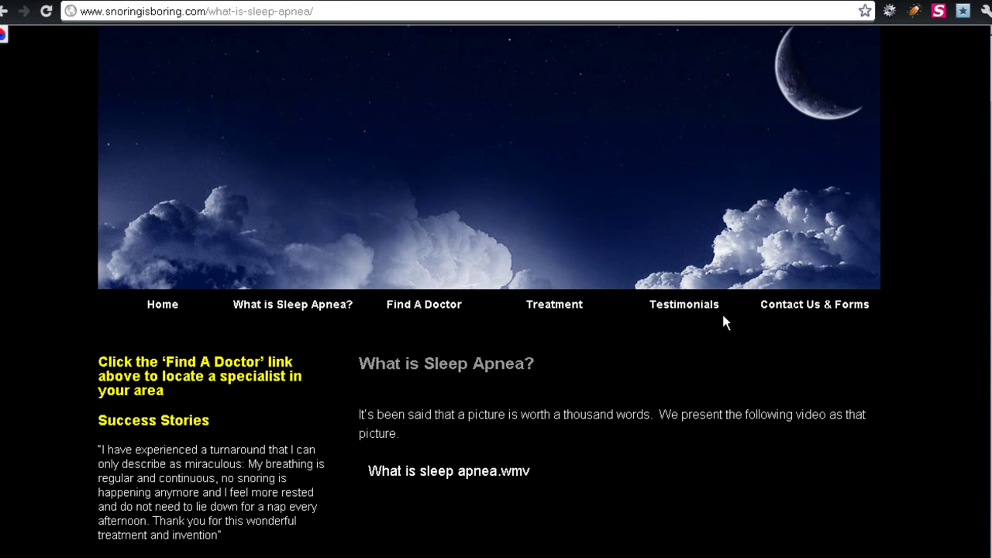
{"action": "scroll", "coordinate": [859, 418], "scroll_direction": "down", "scroll_amount": 4}
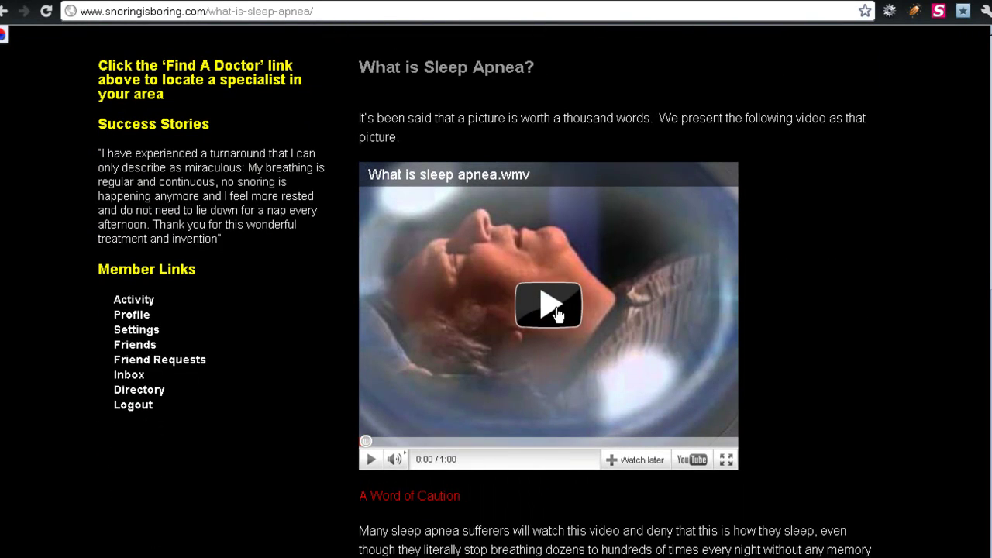
{"action": "left_click", "coordinate": [548, 304]}
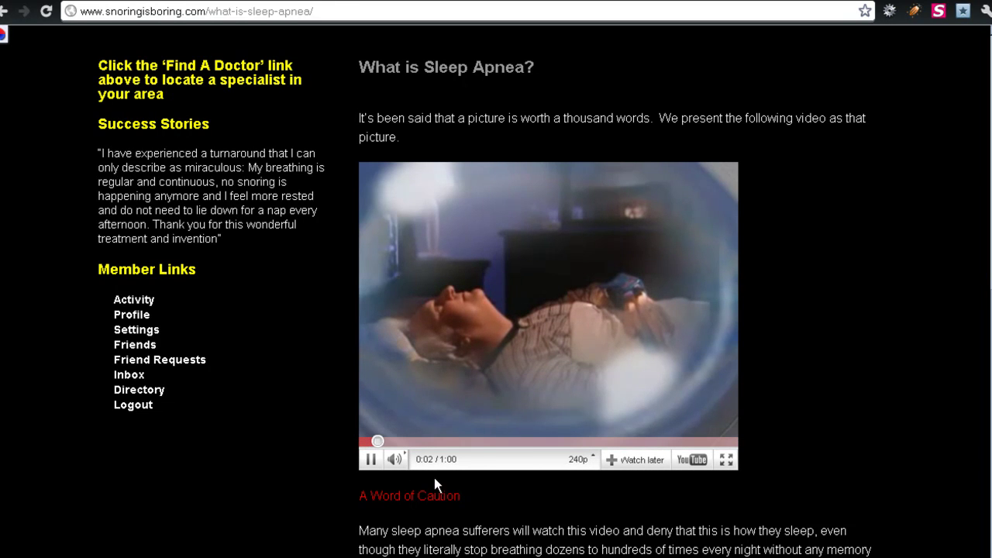
{"action": "left_click", "coordinate": [369, 461]}
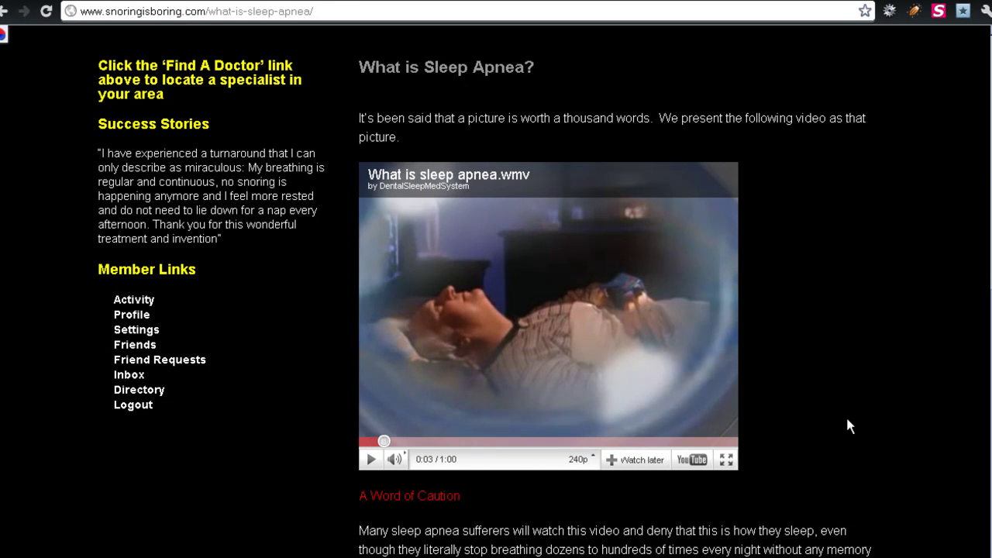